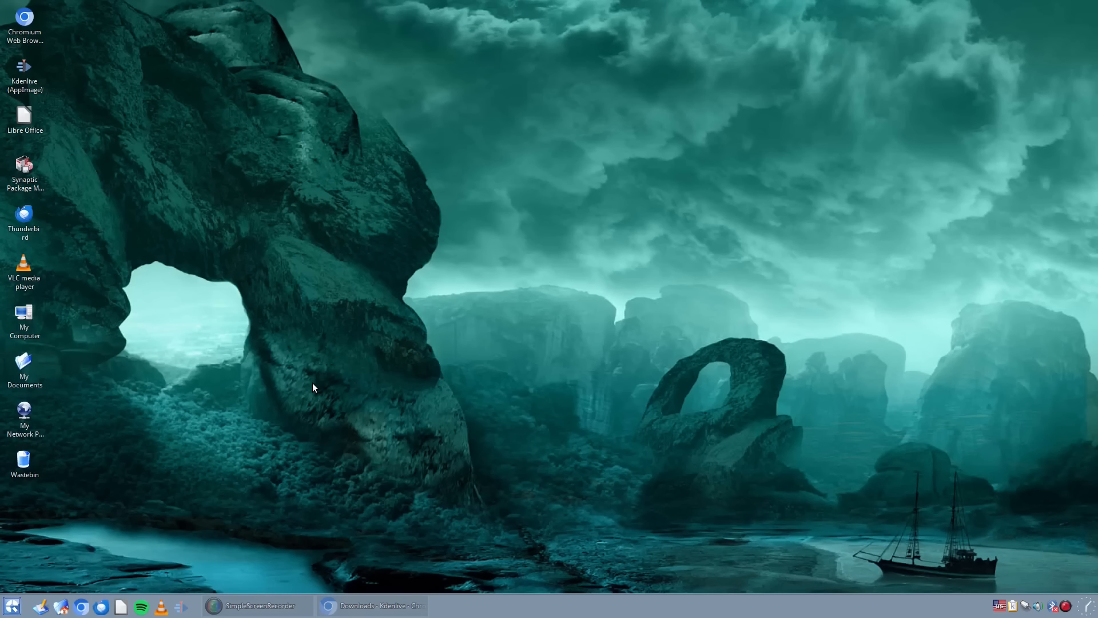
- Launch the installed Kdenlive by searching the applications for it, and try its Razor and Ripple timeline tools
click(3, 608)
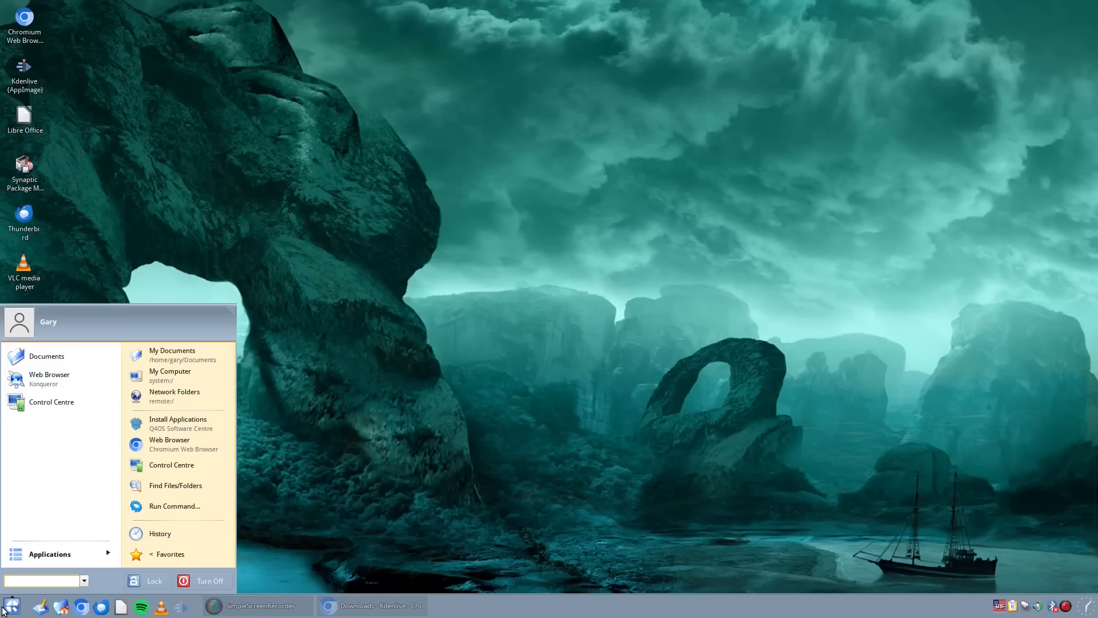
text(kde n)
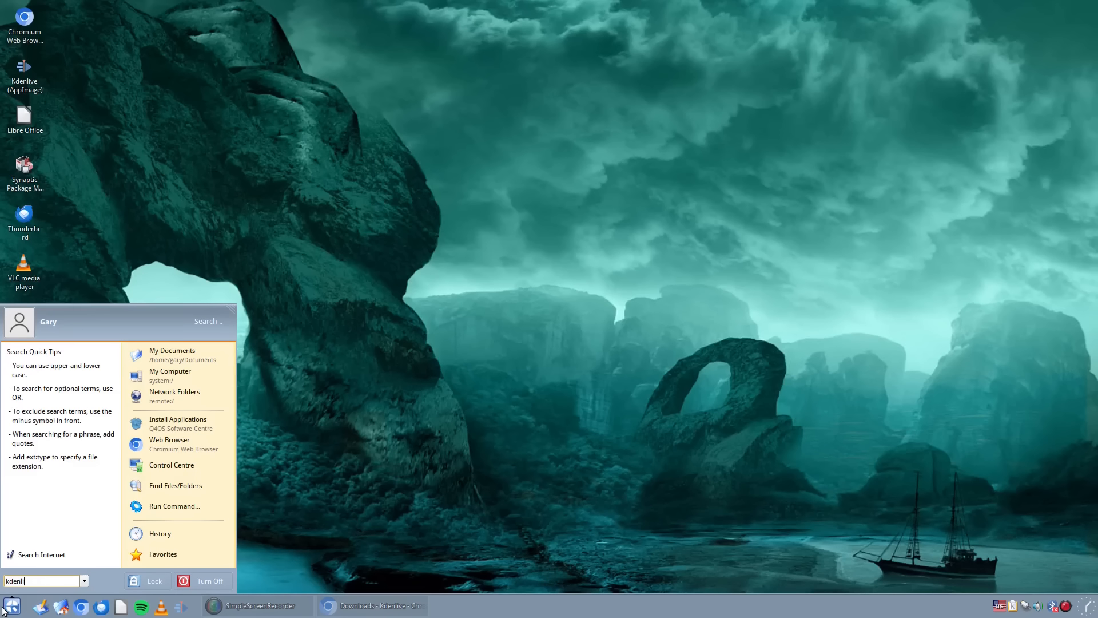
click(50, 379)
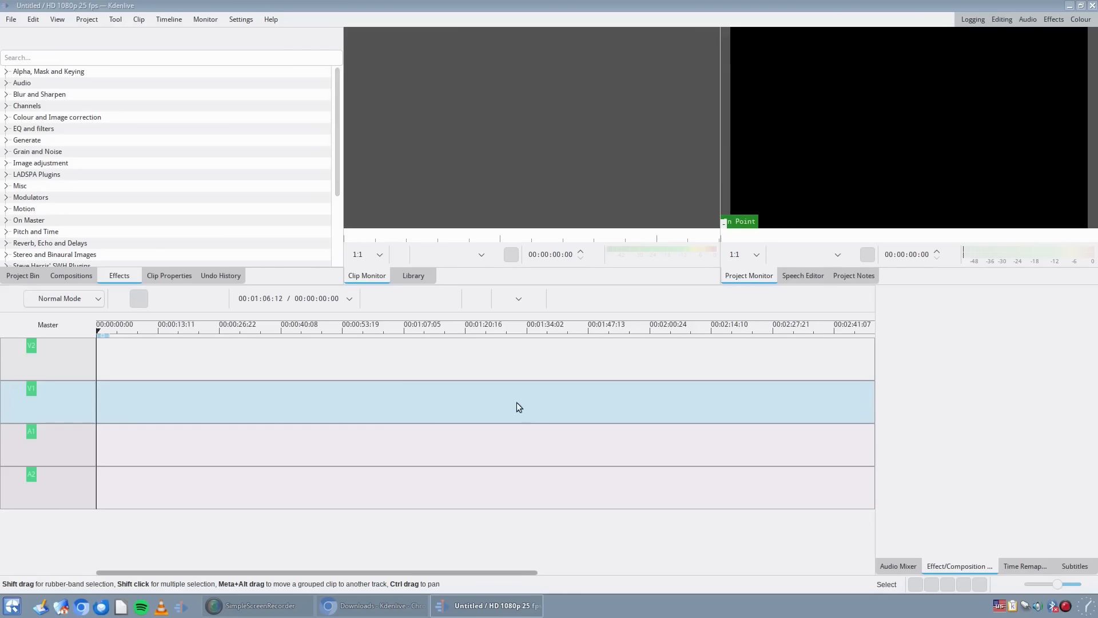
click(151, 304)
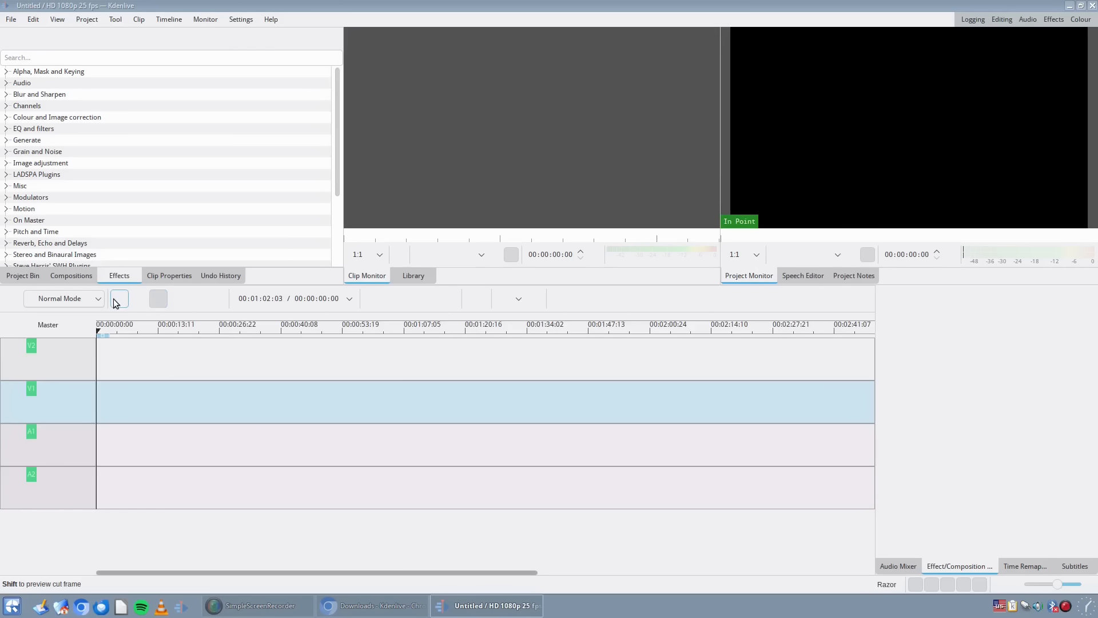
click(217, 298)
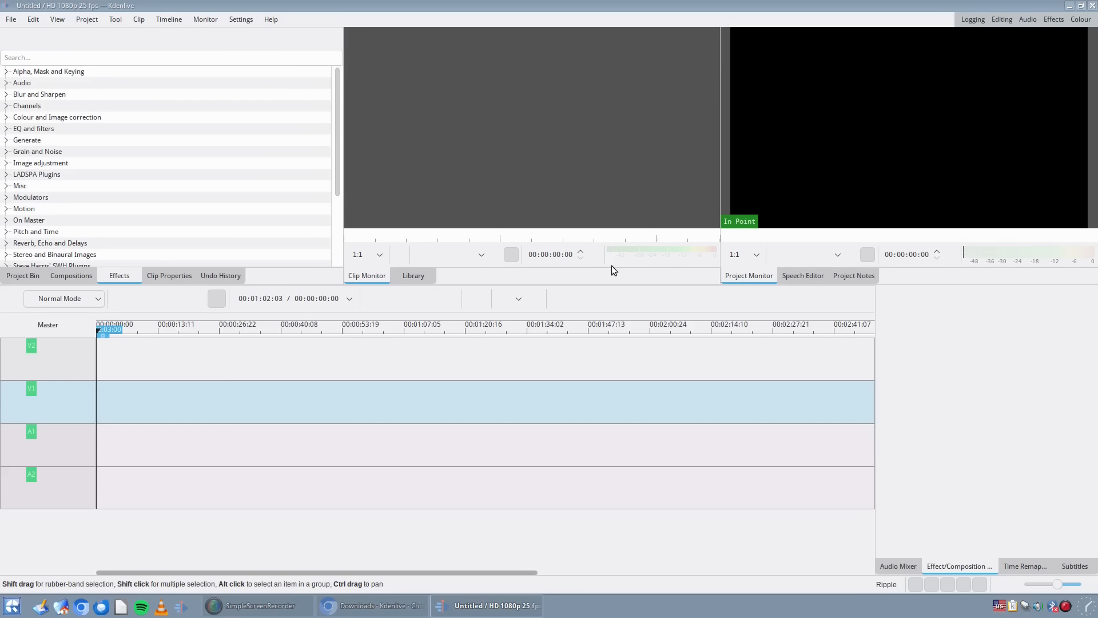
- Change Kdenlive's application style to Fusion
click(205, 20)
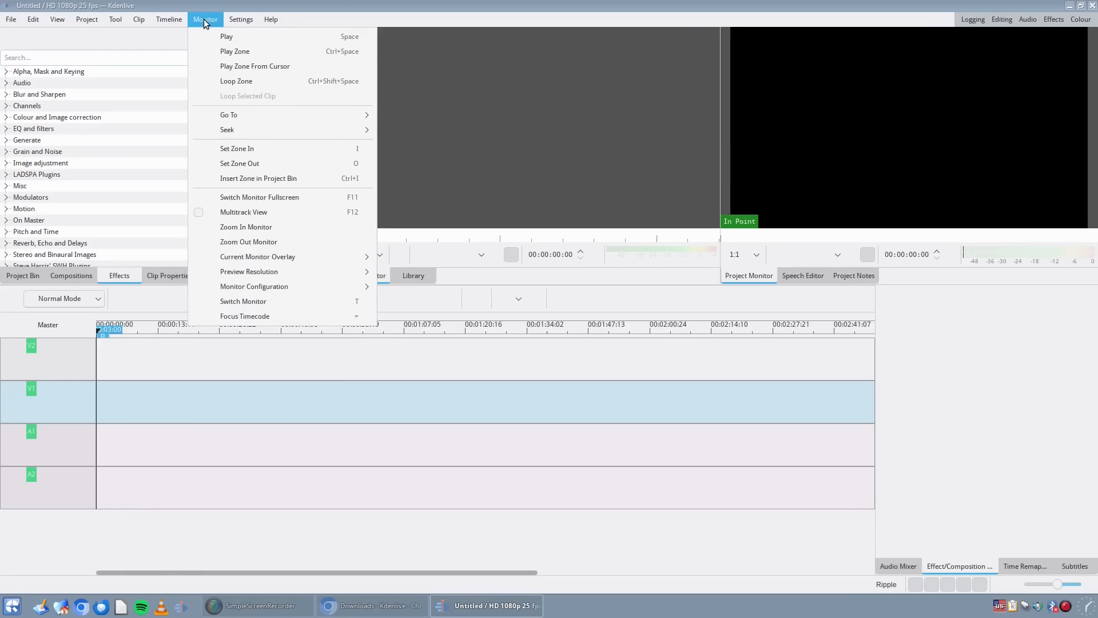
click(241, 20)
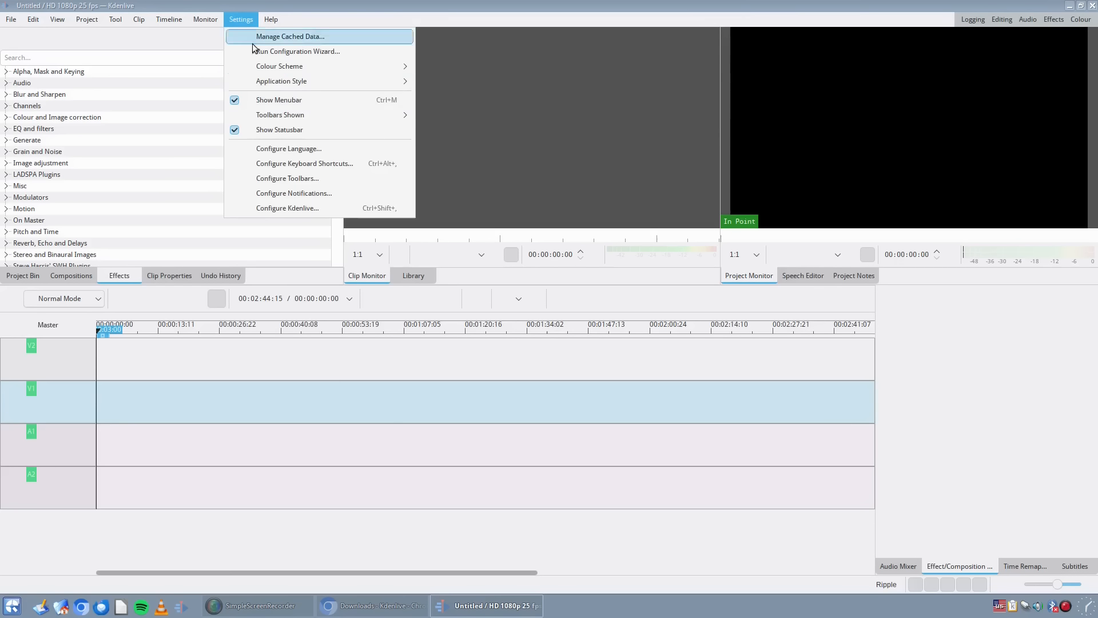
mouse_move(320, 78)
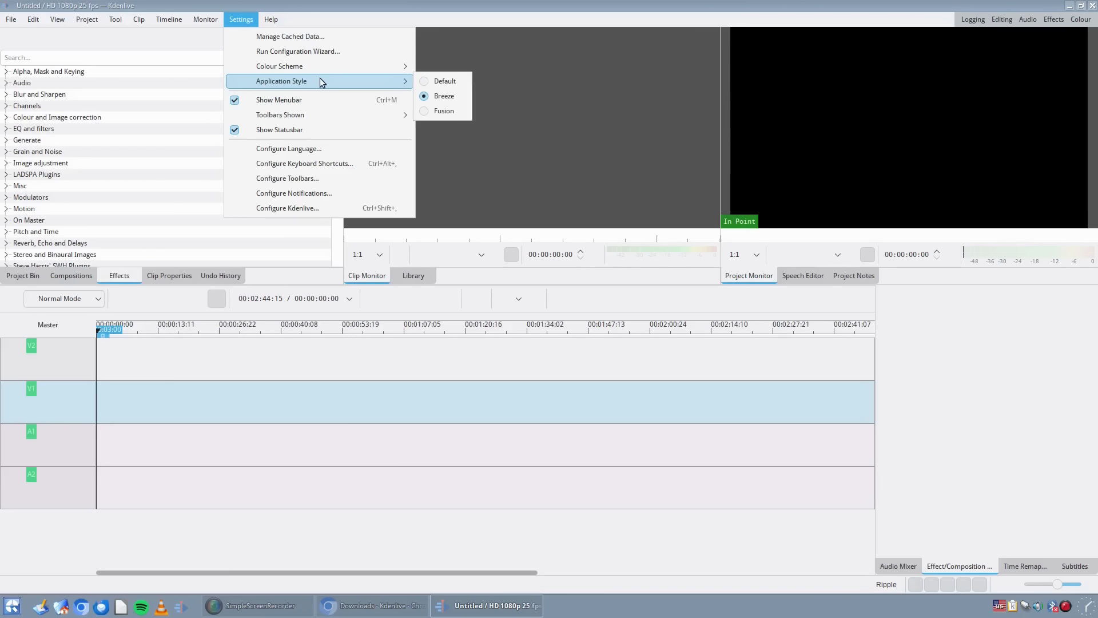
click(427, 111)
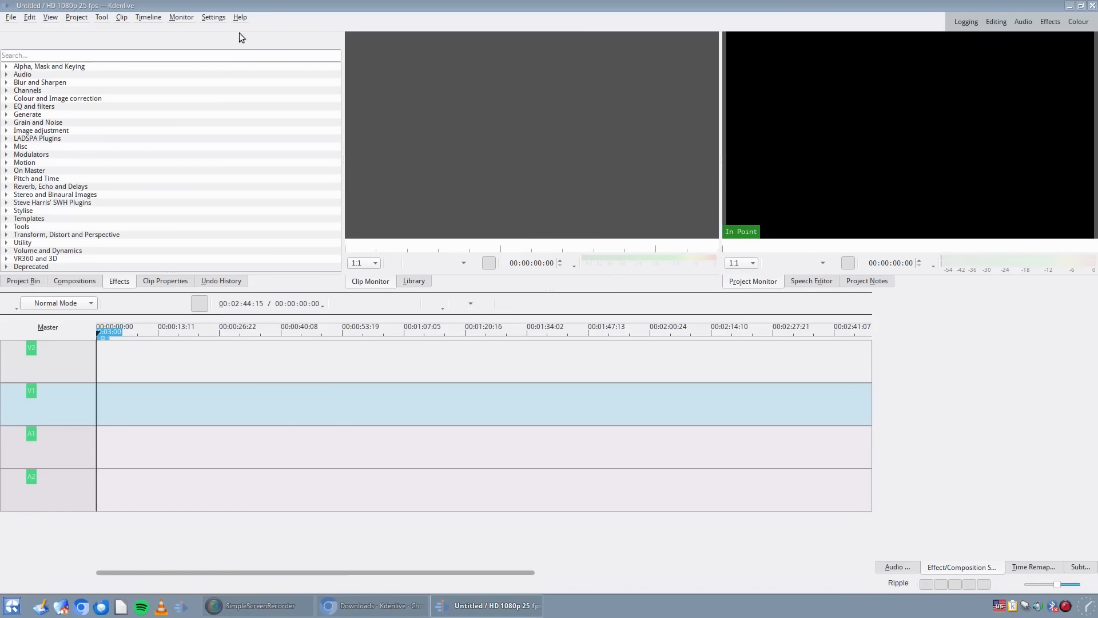
- Switch Kdenlive's colour scheme to Breeze Dark and close the program
click(226, 19)
mouse_move(246, 55)
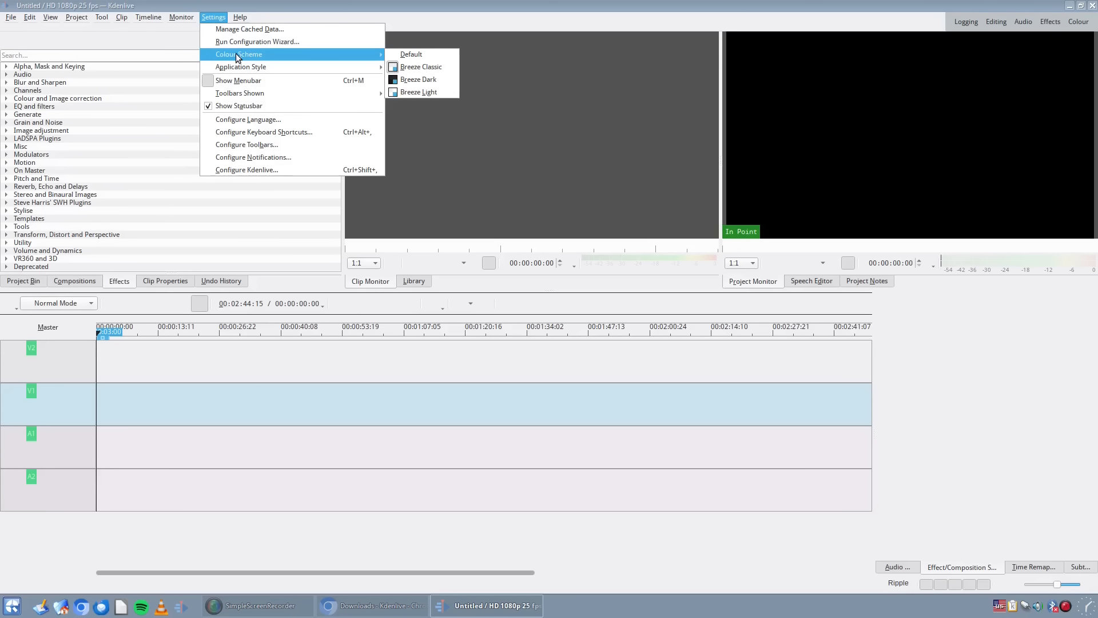
click(432, 82)
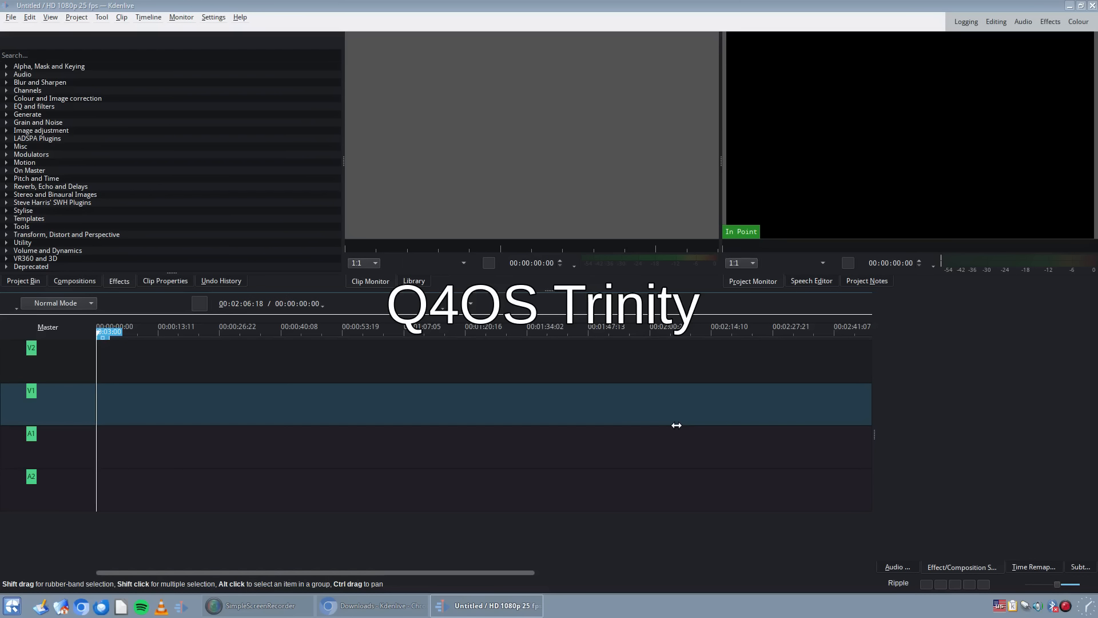
click(1092, 5)
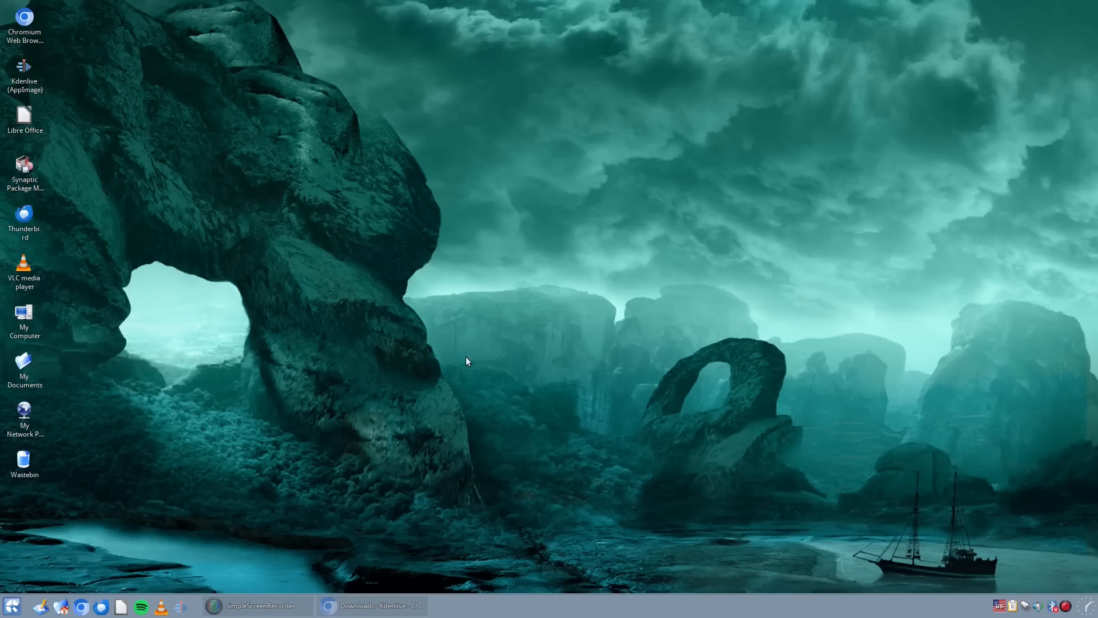
- Switch to the browser's Kdenlive download page, request the Linux AppImage and choose the home folder's AppImages directory as destination
click(372, 605)
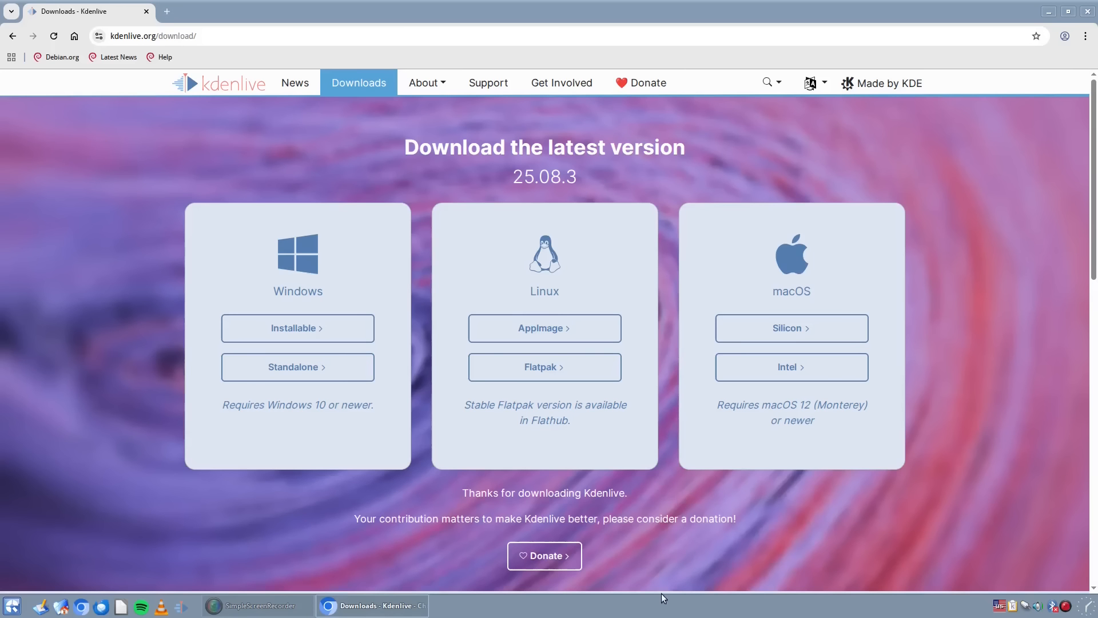
click(538, 331)
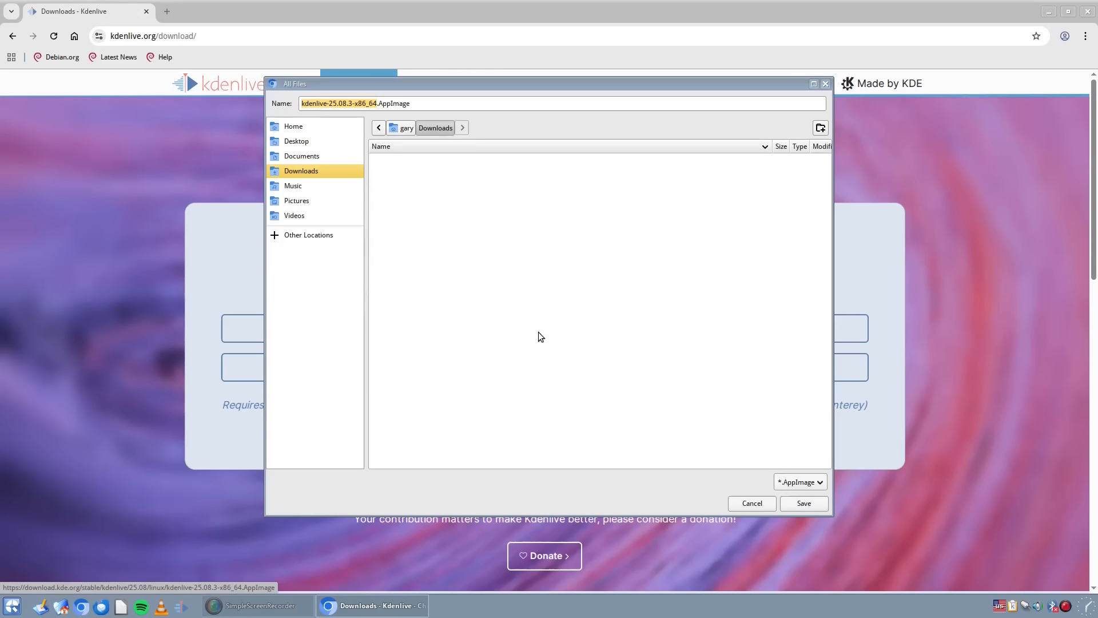
click(405, 128)
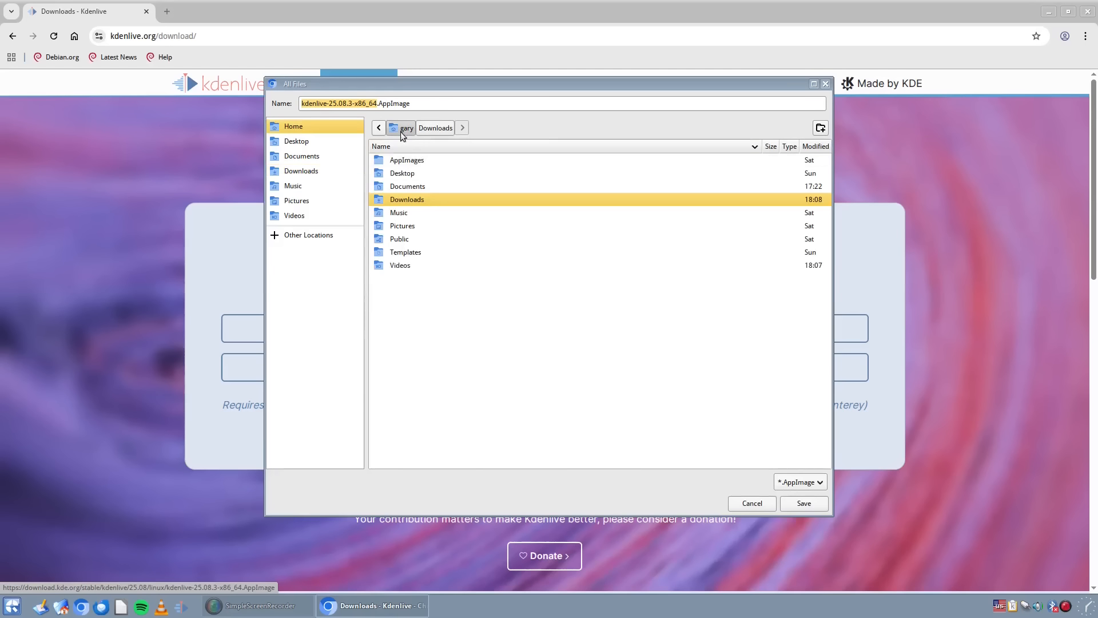
double_click(416, 162)
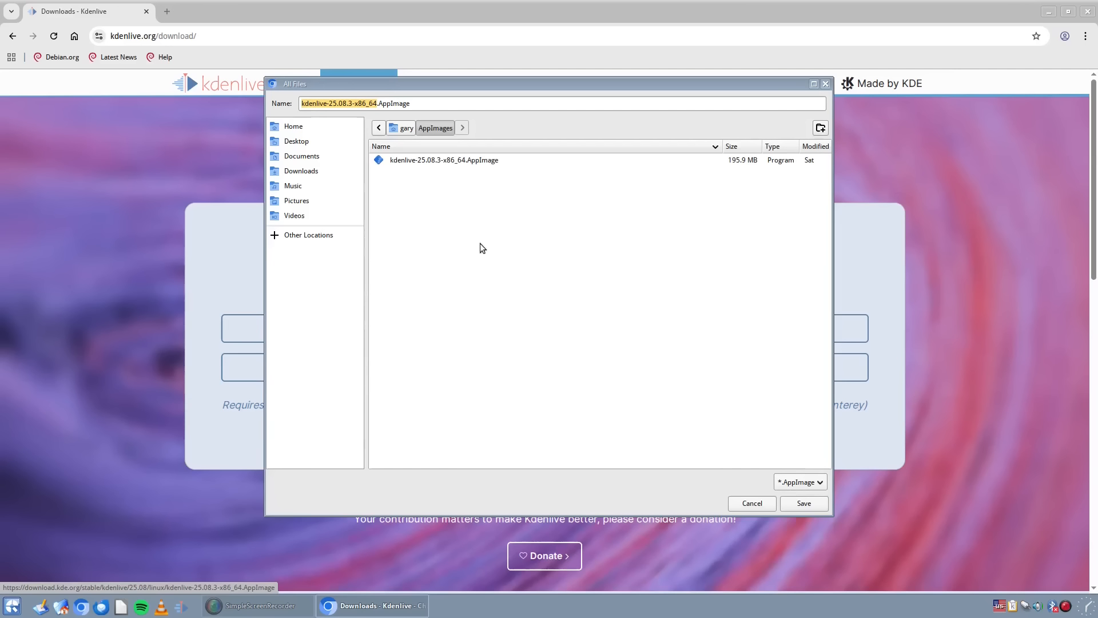
- Save the download as kdenlive2.AppImage and close the browser after checking that it has completed
click(375, 103)
key(BackSpace)
key(BackSpace)
key(BackSpace)
key(BackSpace)
key(BackSpace)
key(BackSpace)
key(BackSpace)
key(BackSpace)
key(BackSpace)
key(BackSpace)
key(BackSpace)
key(BackSpace)
key(BackSpace)
key(BackSpace)
key(BackSpace)
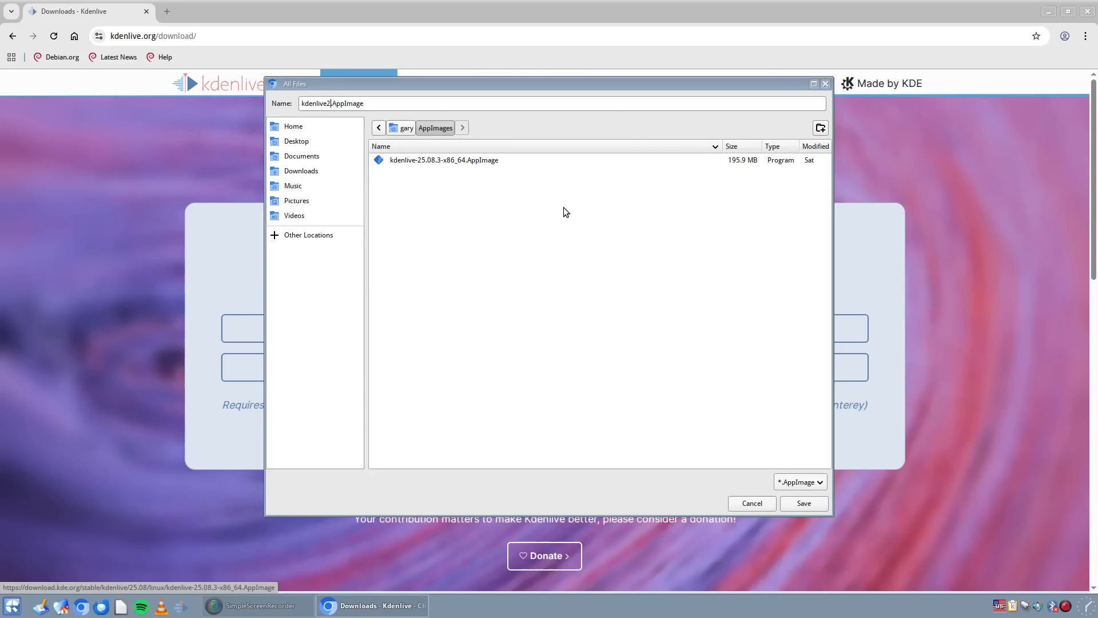
key(Return)
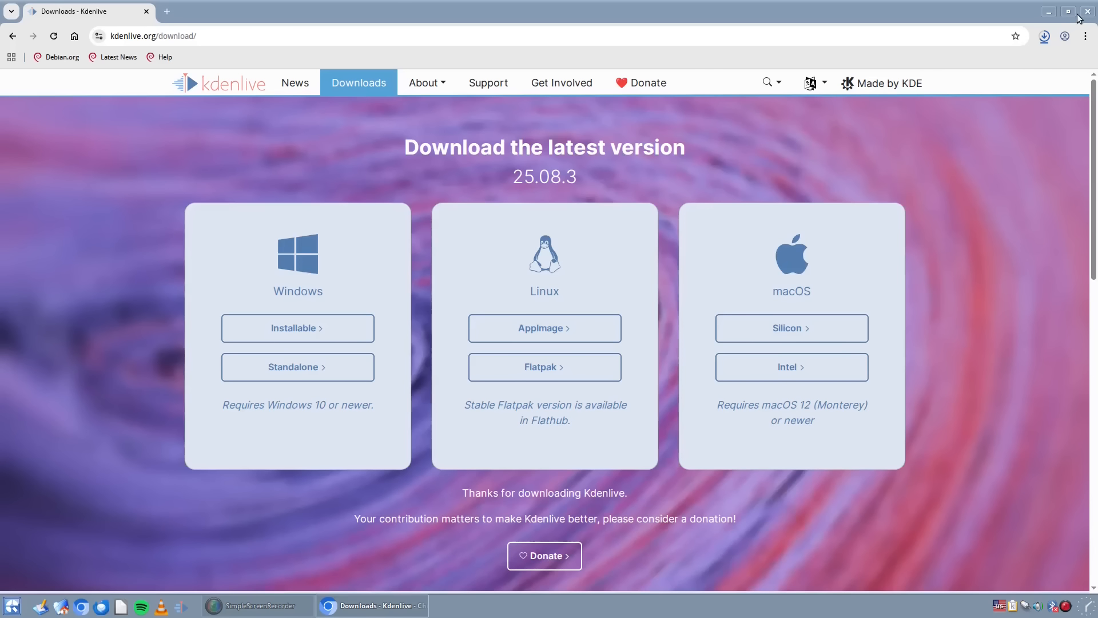
click(1045, 37)
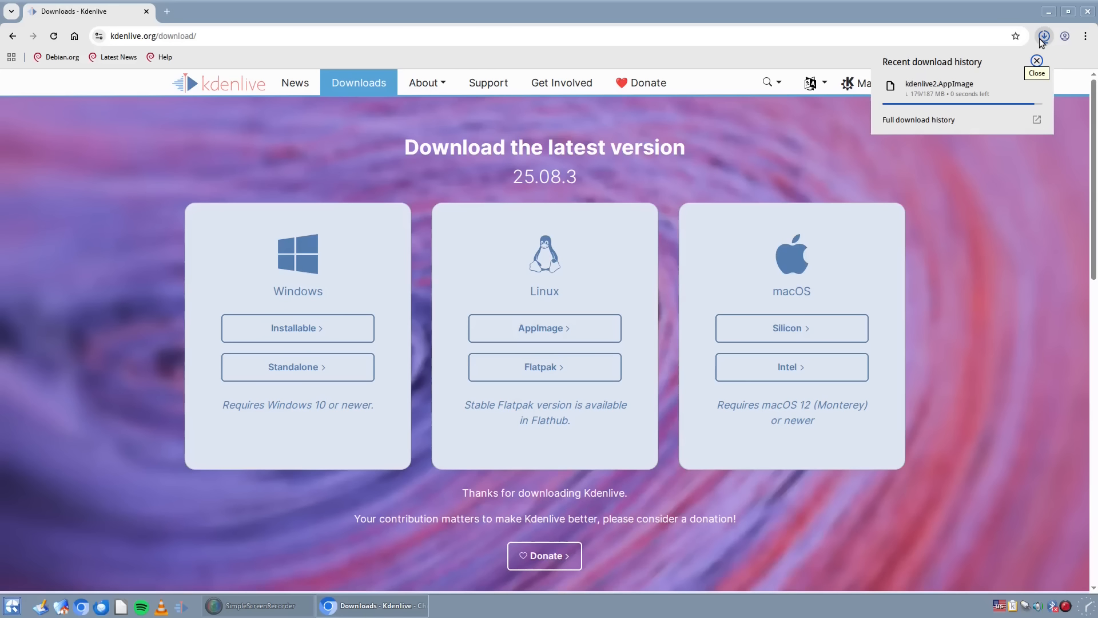
click(1089, 12)
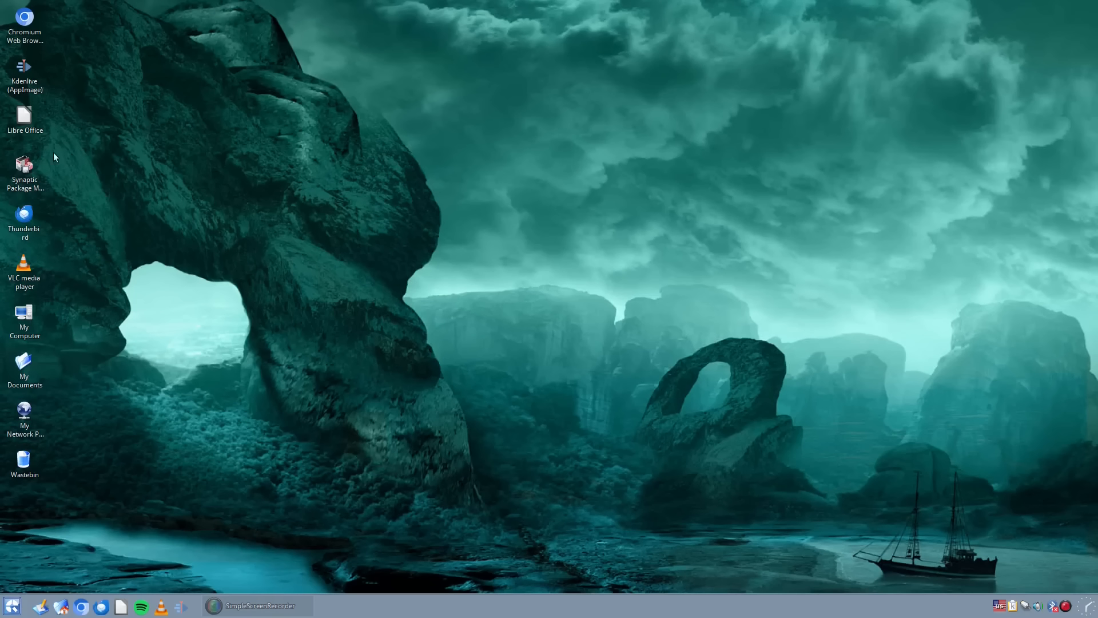
- Open the AppImages folder inside the home folder in the file manager
click(24, 317)
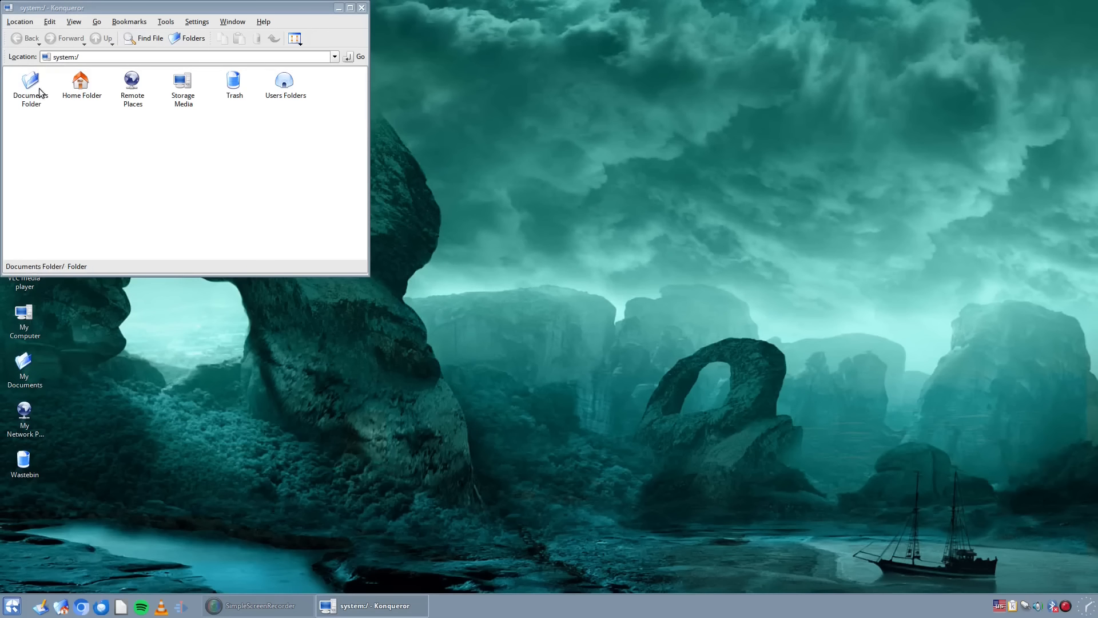
click(85, 91)
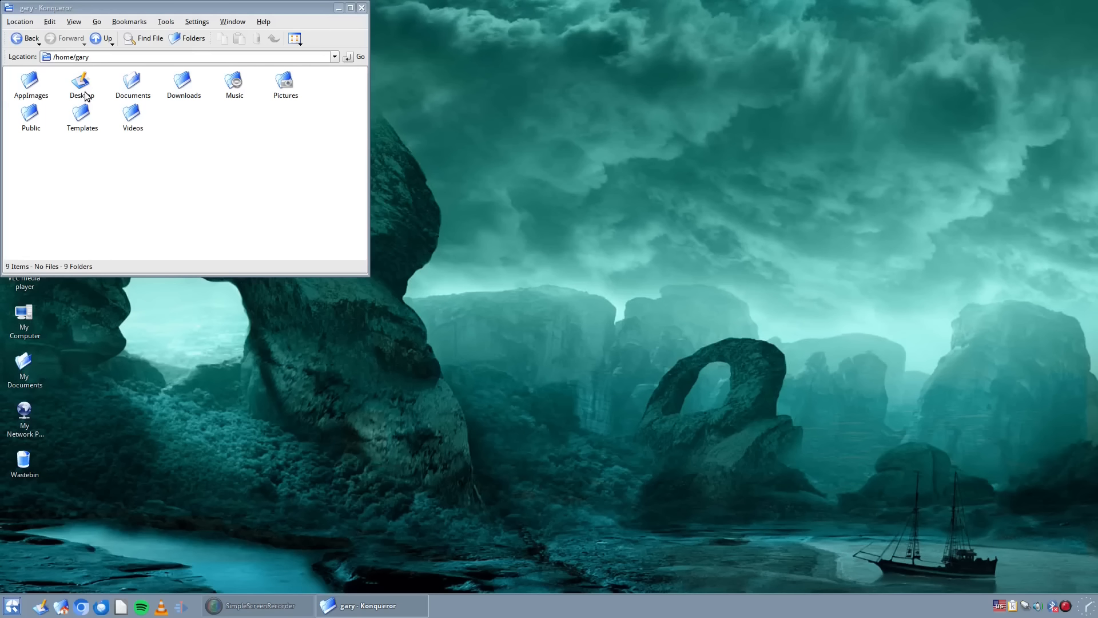
click(31, 86)
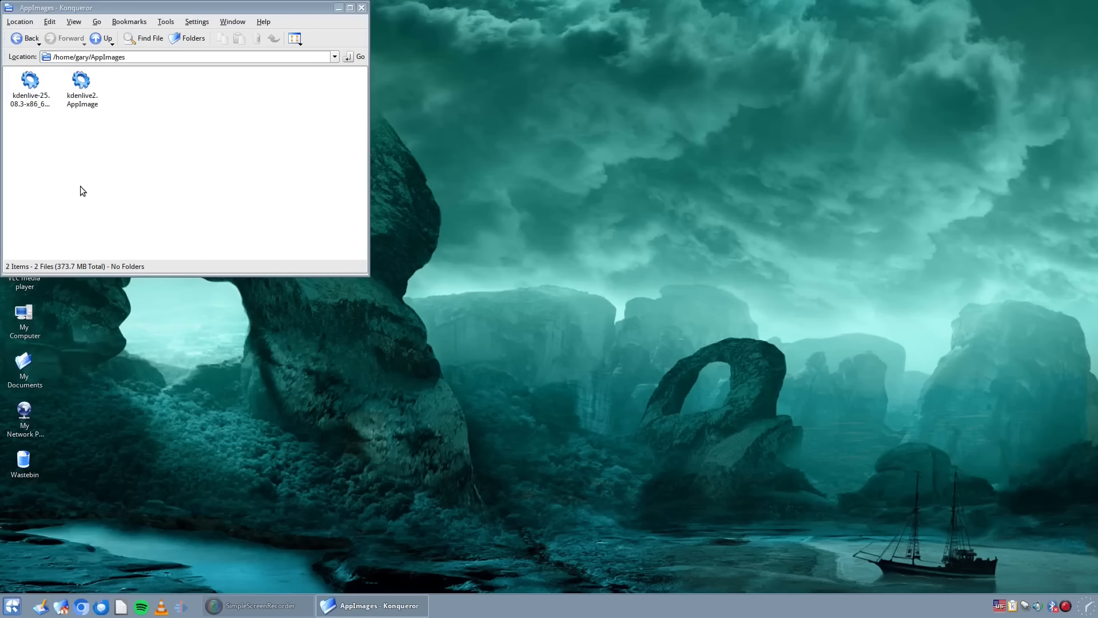
- Make sure kdenlive2.AppImage is marked as executable in its access permissions and accept its properties
click(90, 103)
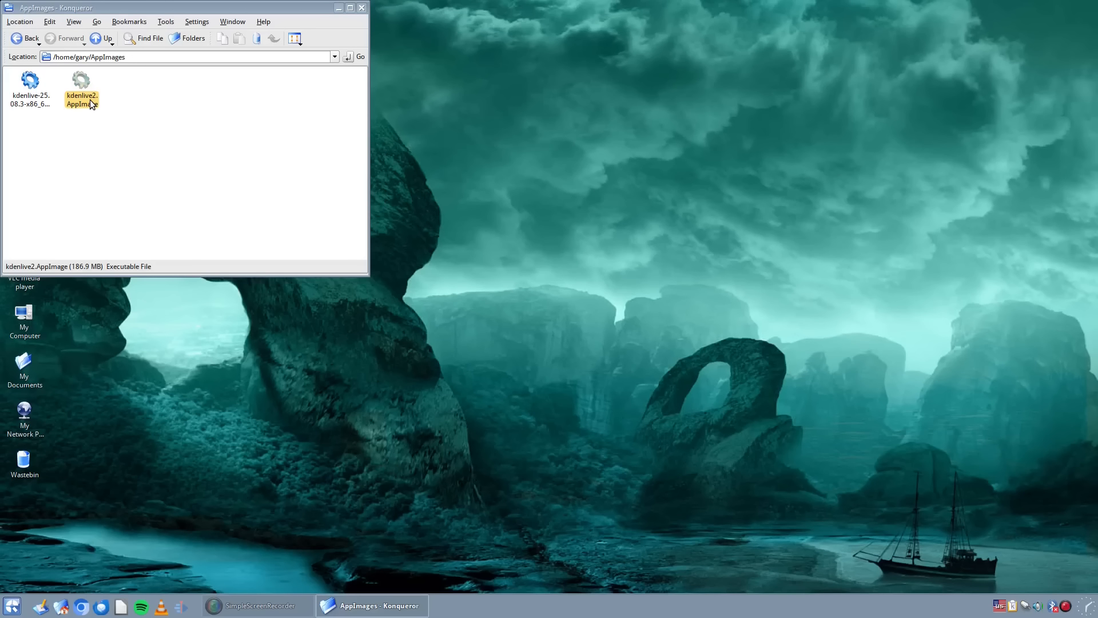
right_click(91, 104)
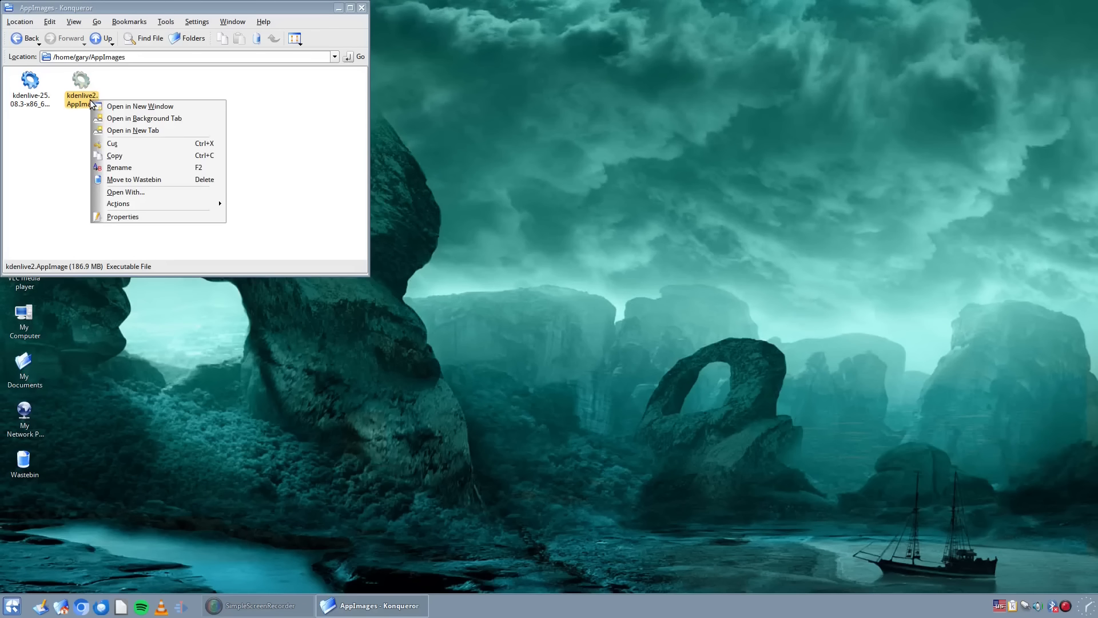
click(141, 216)
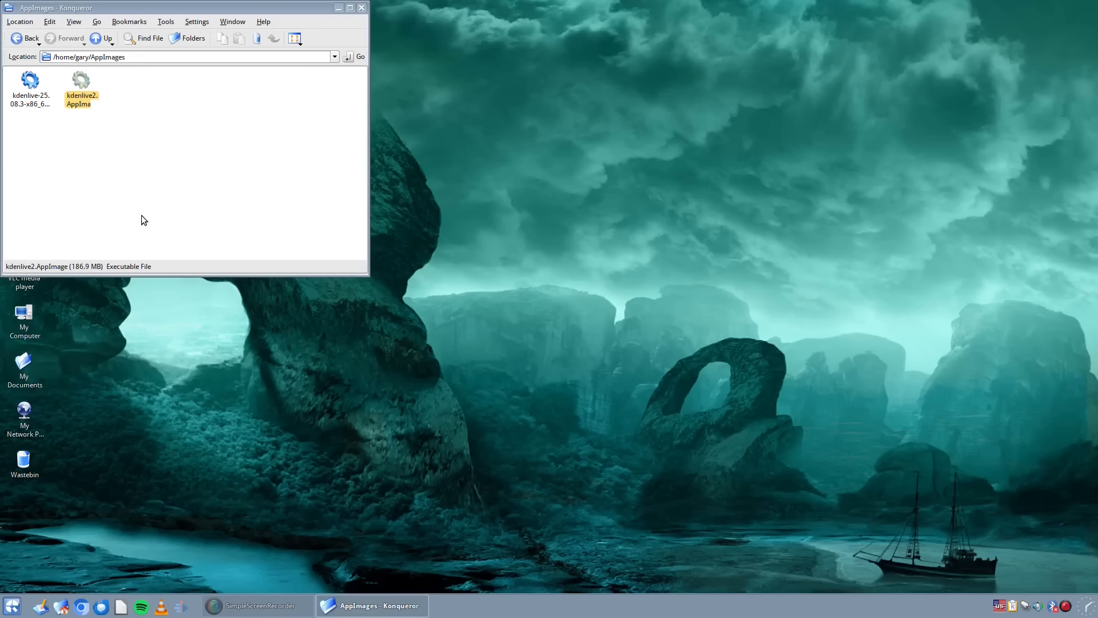
click(173, 33)
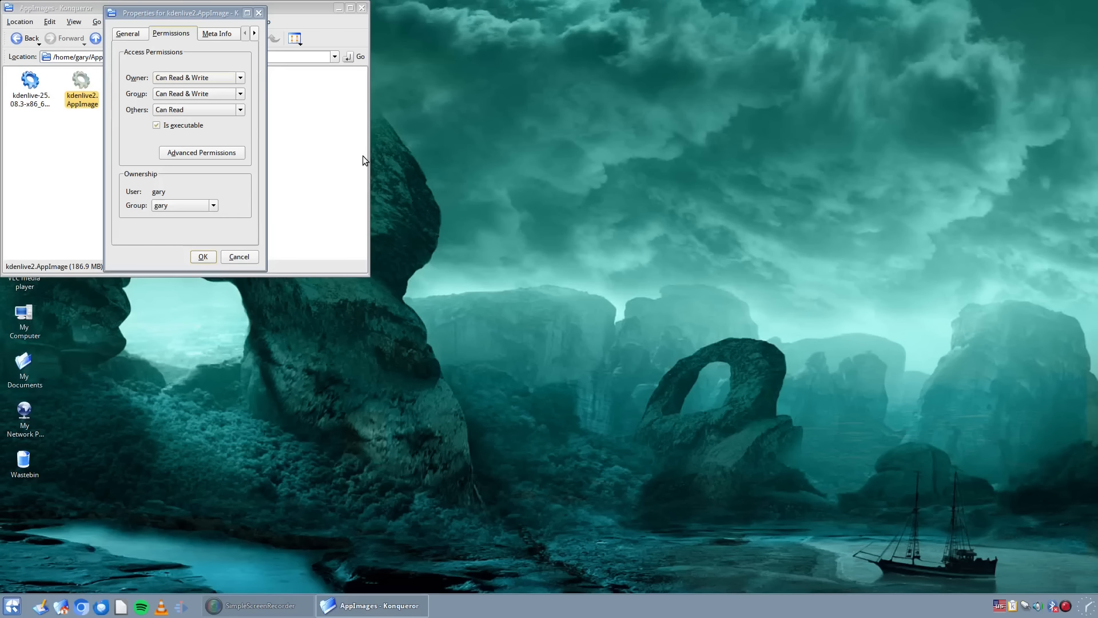
click(203, 257)
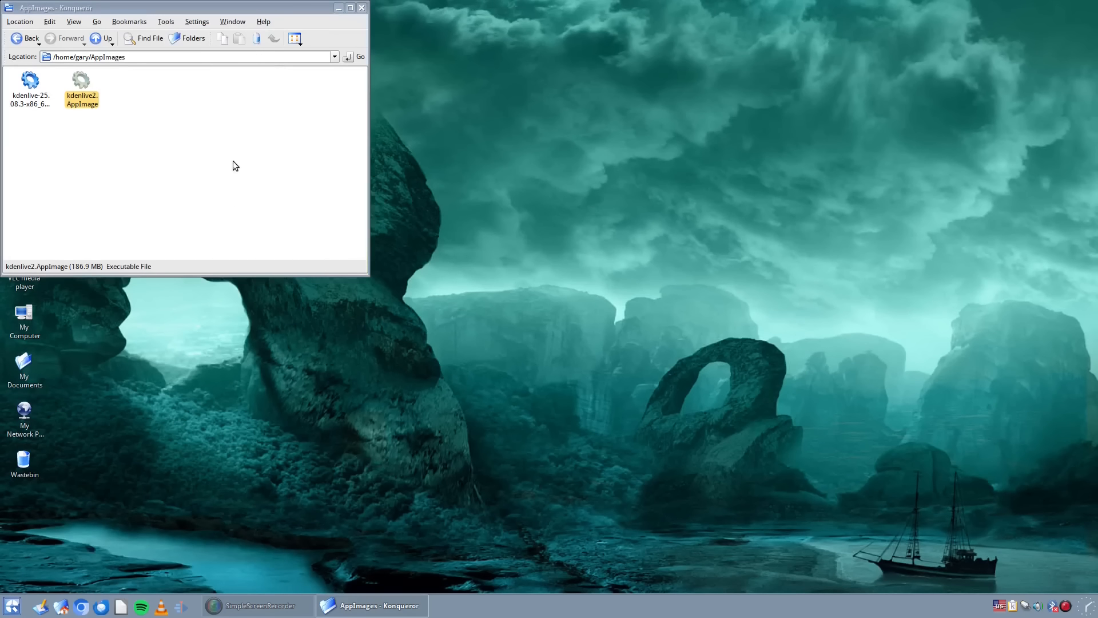
- Run kdenlive2.AppImage to test that it works, and close it again
click(216, 185)
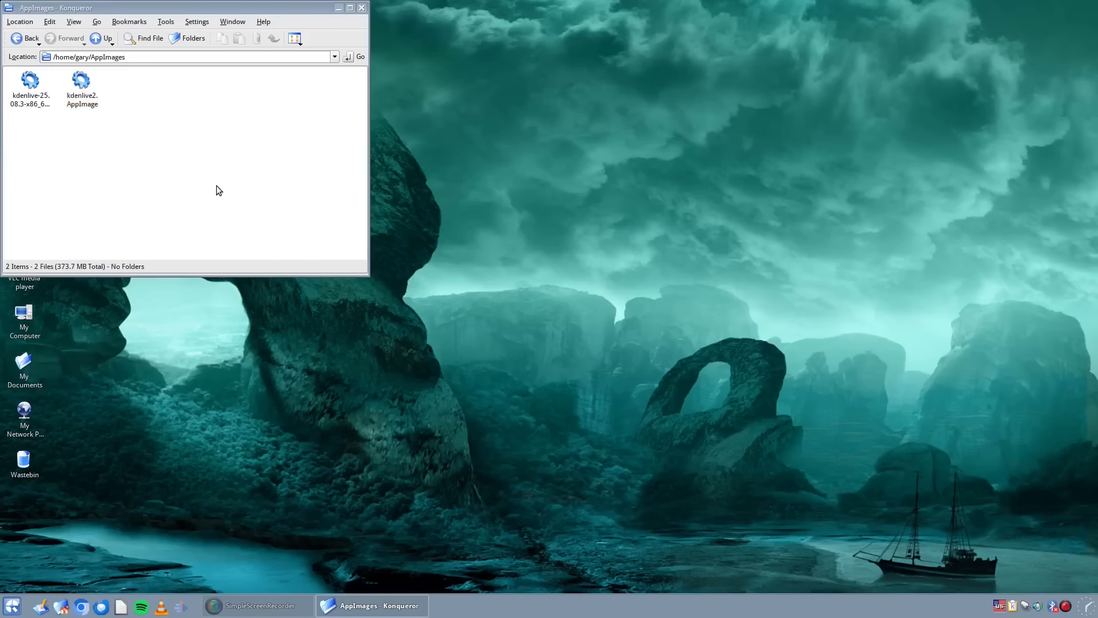
click(87, 94)
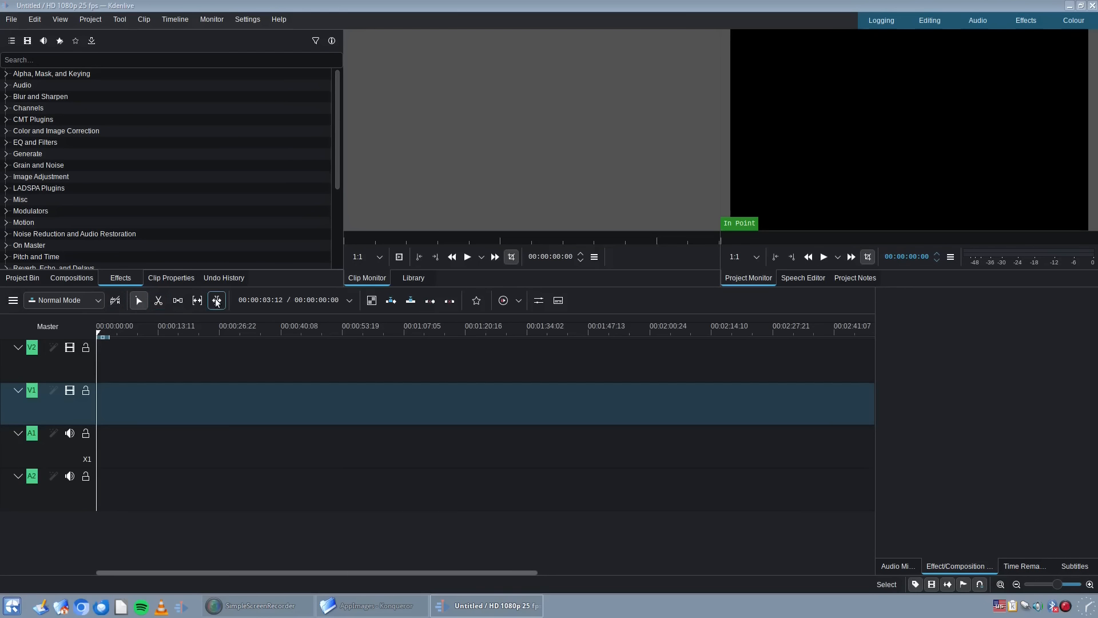
click(1093, 7)
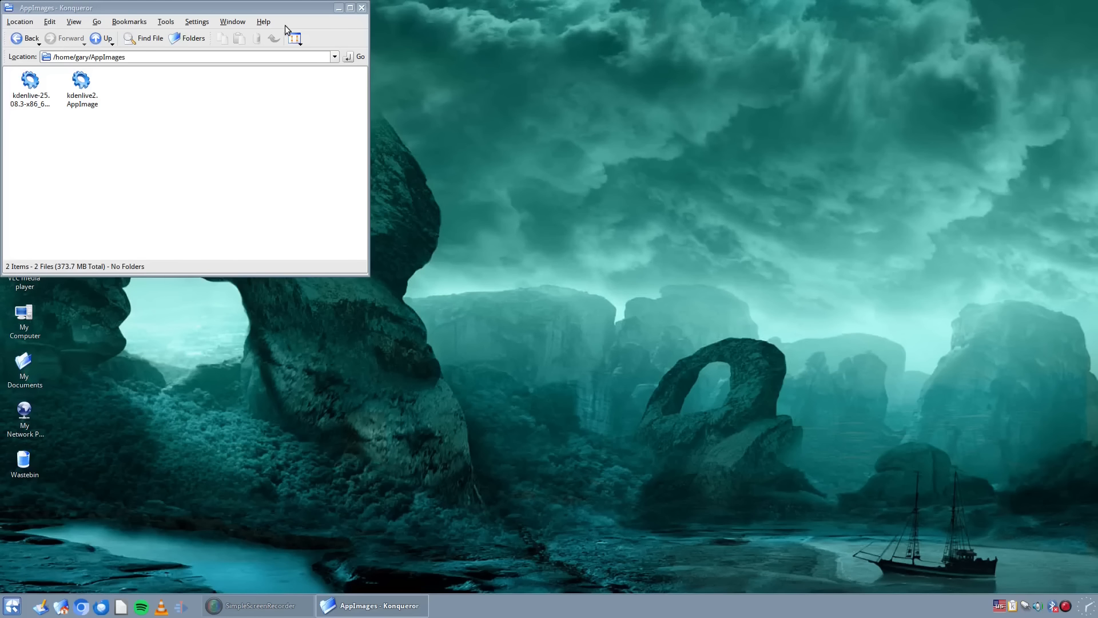
- Minimise the file manager and start a new application link on the desktop named Kdenlive2
click(338, 8)
right_click(127, 43)
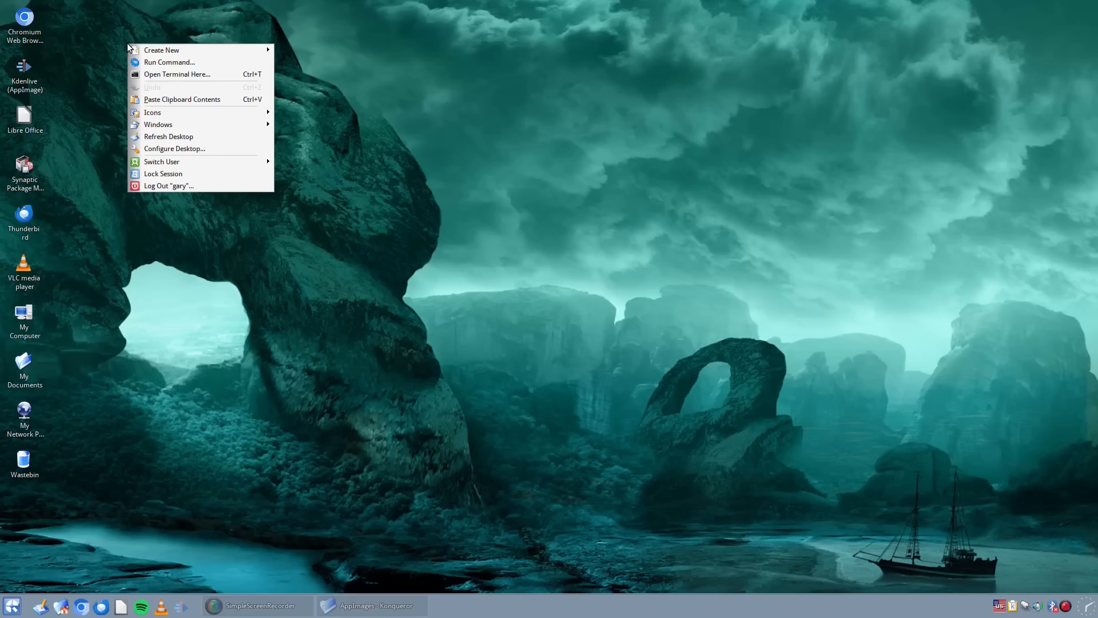
mouse_move(131, 51)
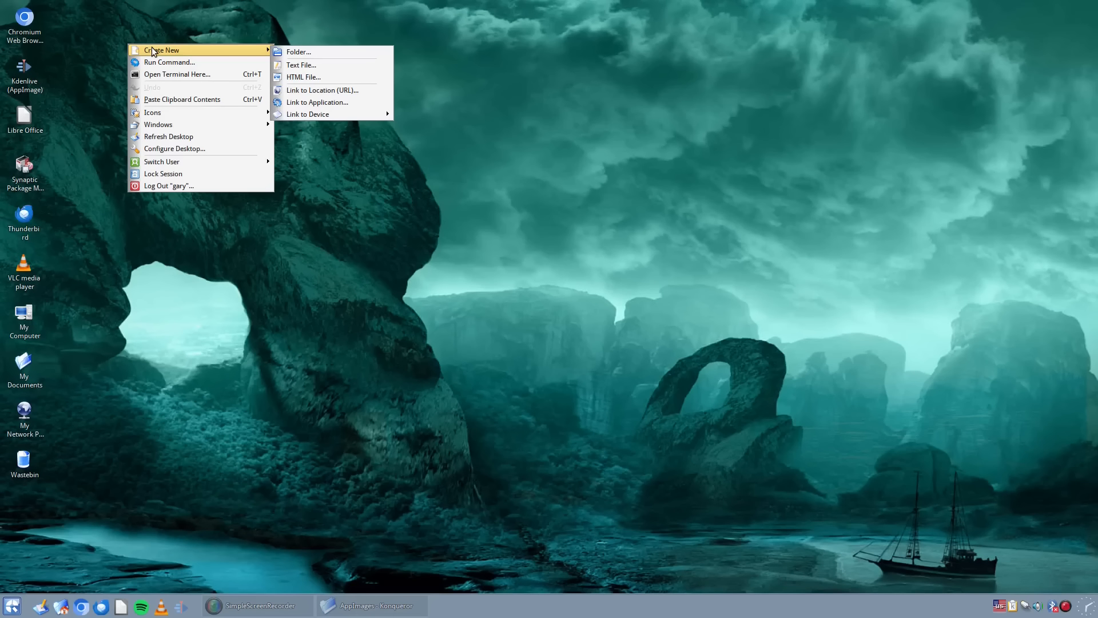
click(330, 106)
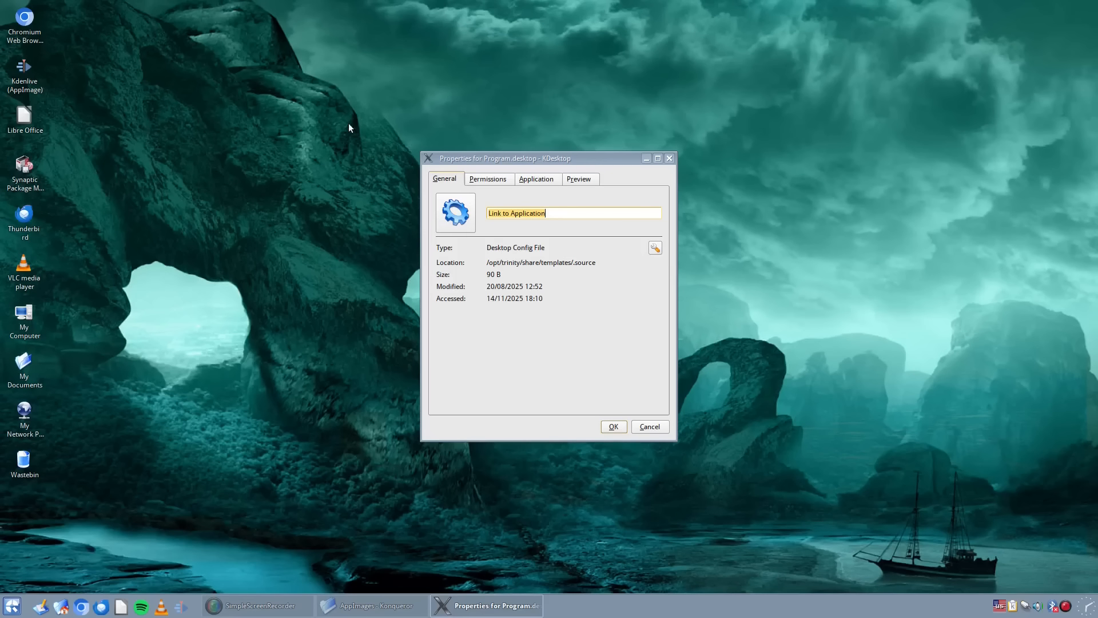
text(Kdenlive2)
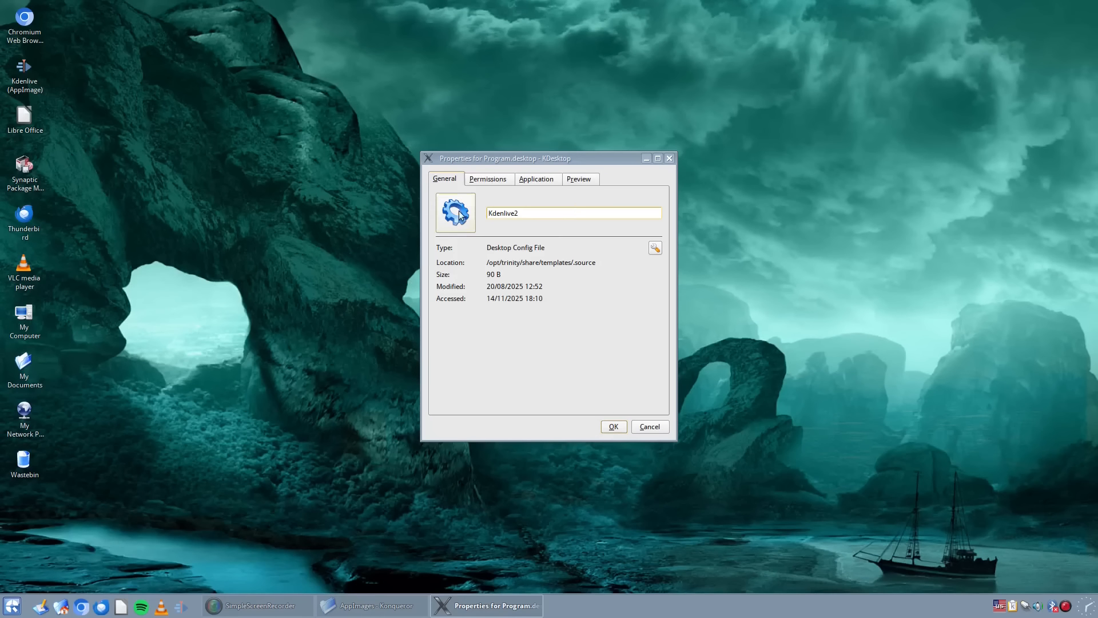
- Set the new application link's description to "kdenlive 2", leaving its file type settings unedited
click(657, 249)
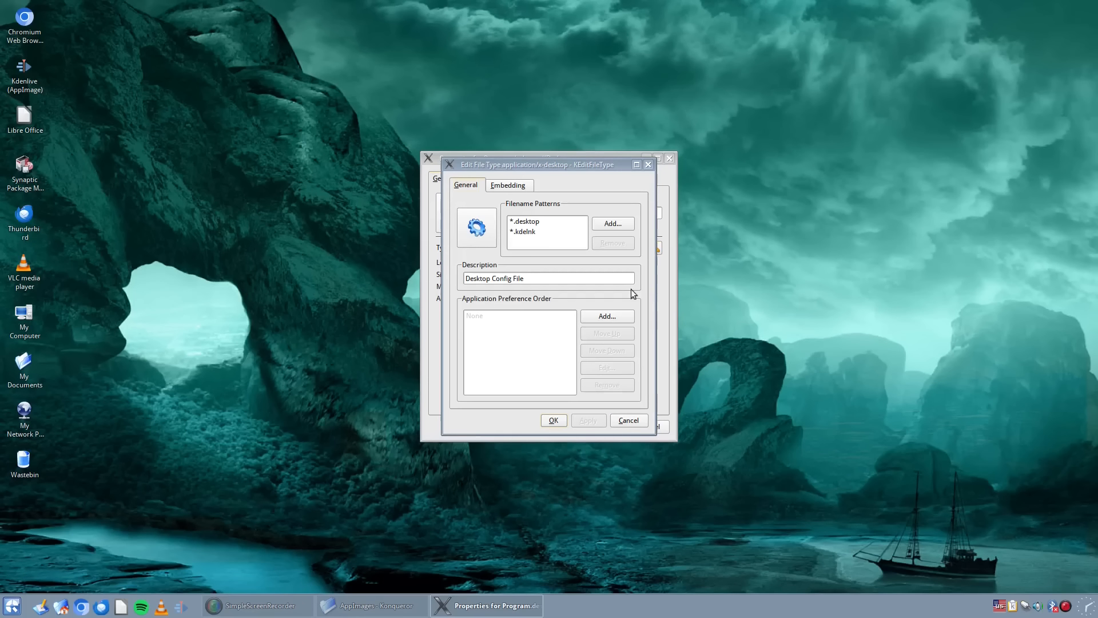
click(641, 424)
click(546, 180)
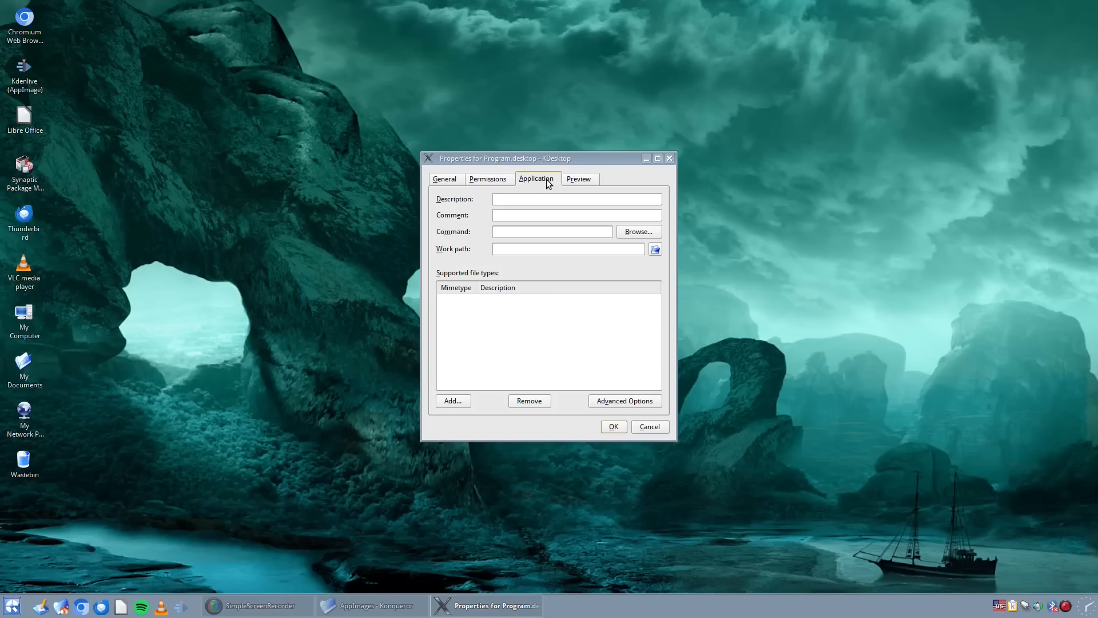
click(523, 197)
text(kdenlive 2)
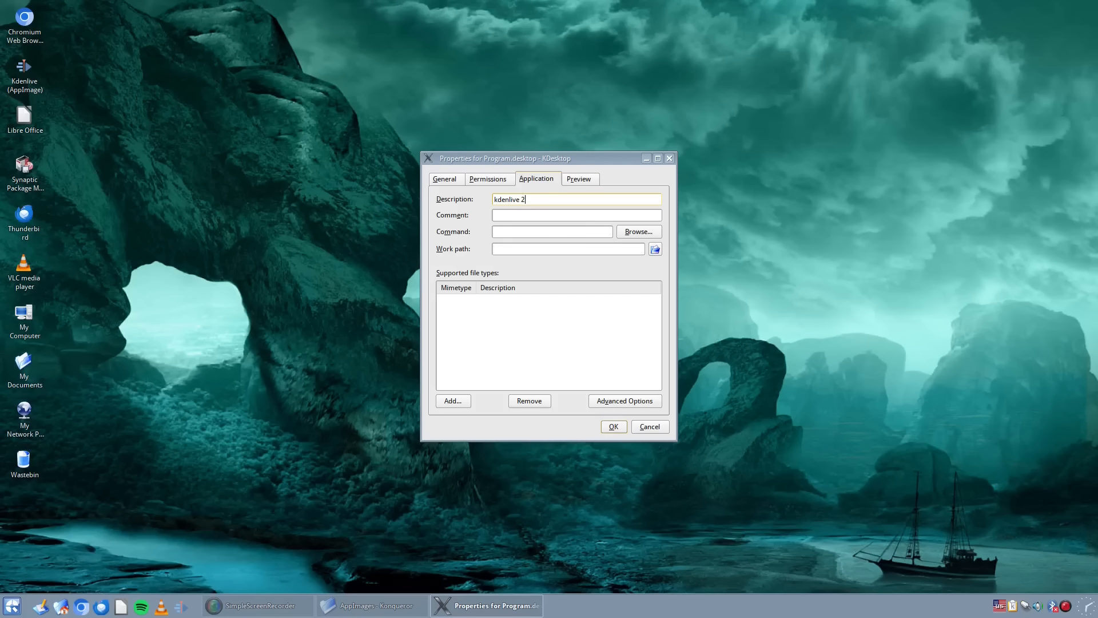
- Set the link's command to kdenlive2.AppImage from the AppImages folder inside the home folder
click(629, 233)
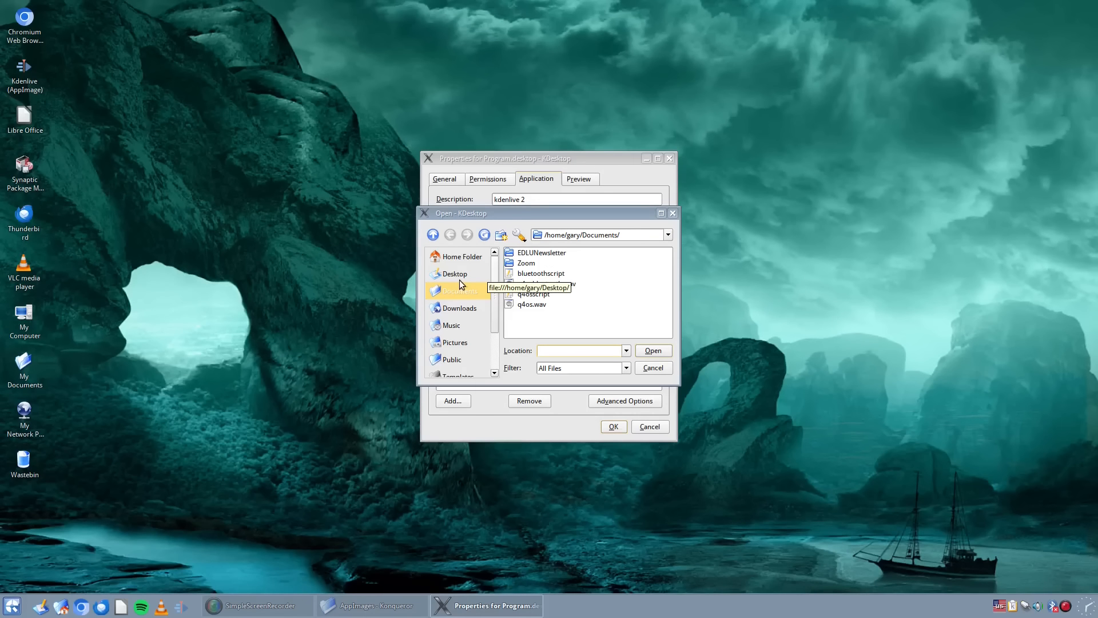
click(456, 257)
click(534, 253)
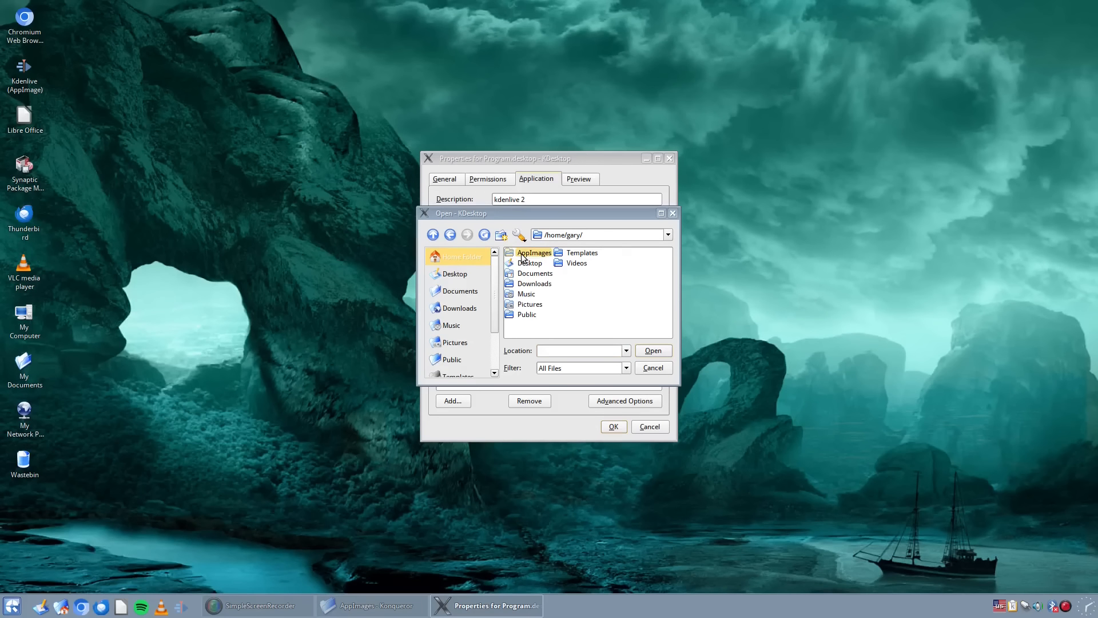
click(541, 263)
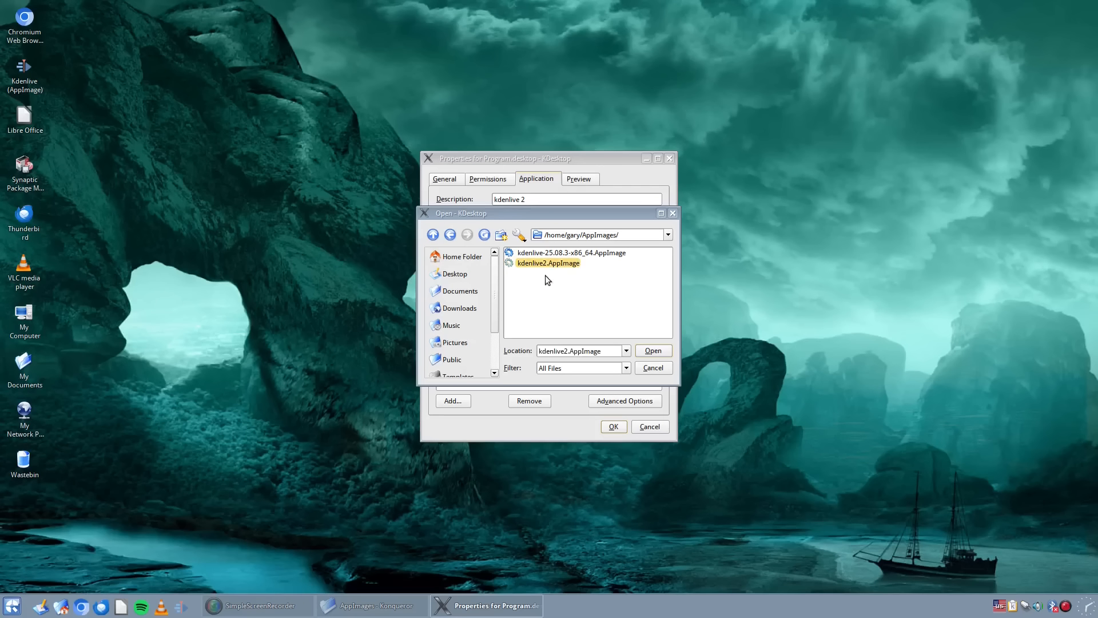
click(645, 353)
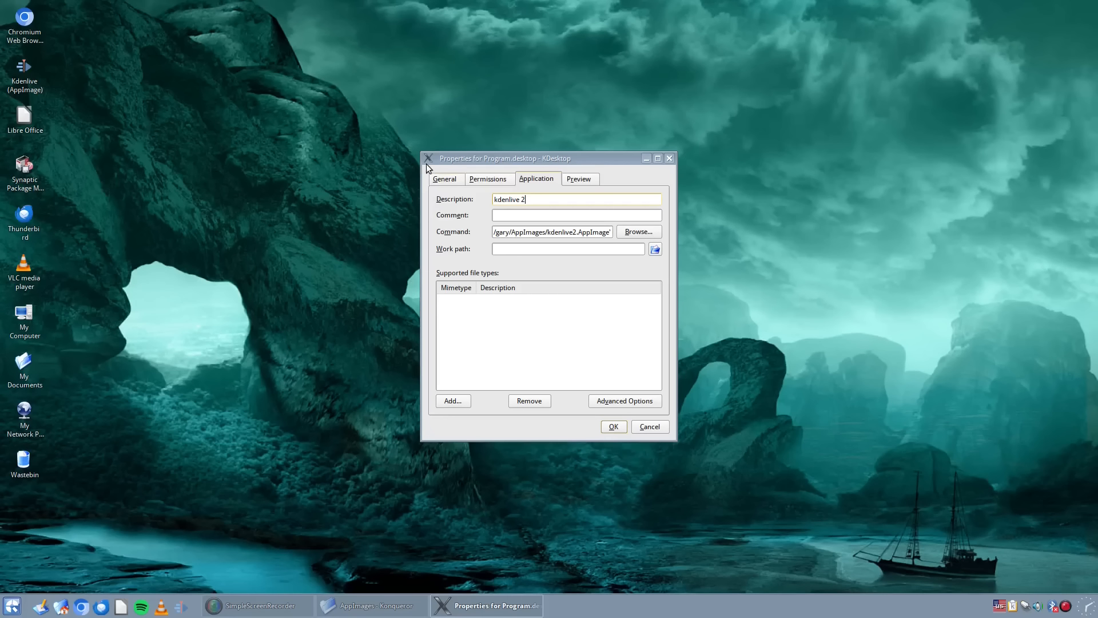
- Find the kdenlive icon among the system application icons, assign it to the link, and accept the link's properties
click(445, 180)
click(453, 220)
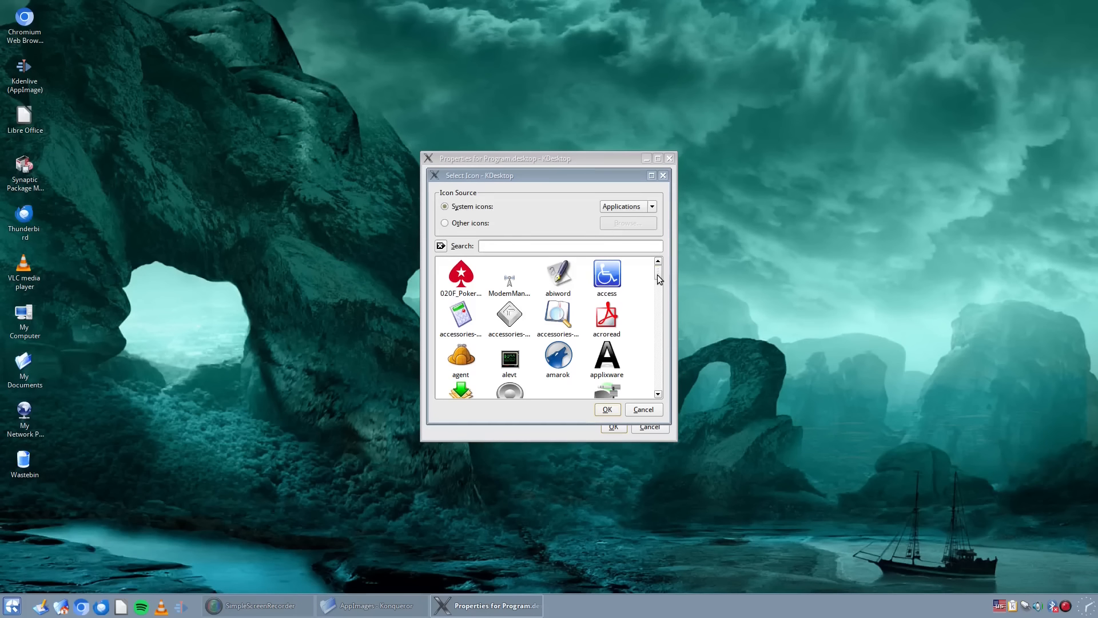
drag(657, 275, 656, 318)
click(519, 250)
text(kden)
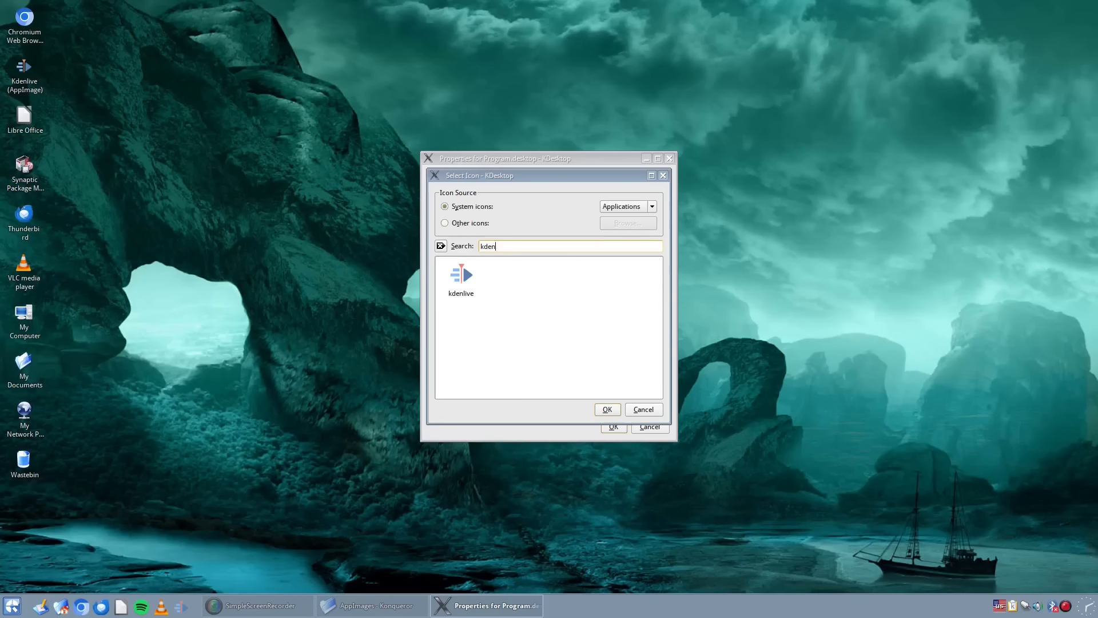
click(456, 284)
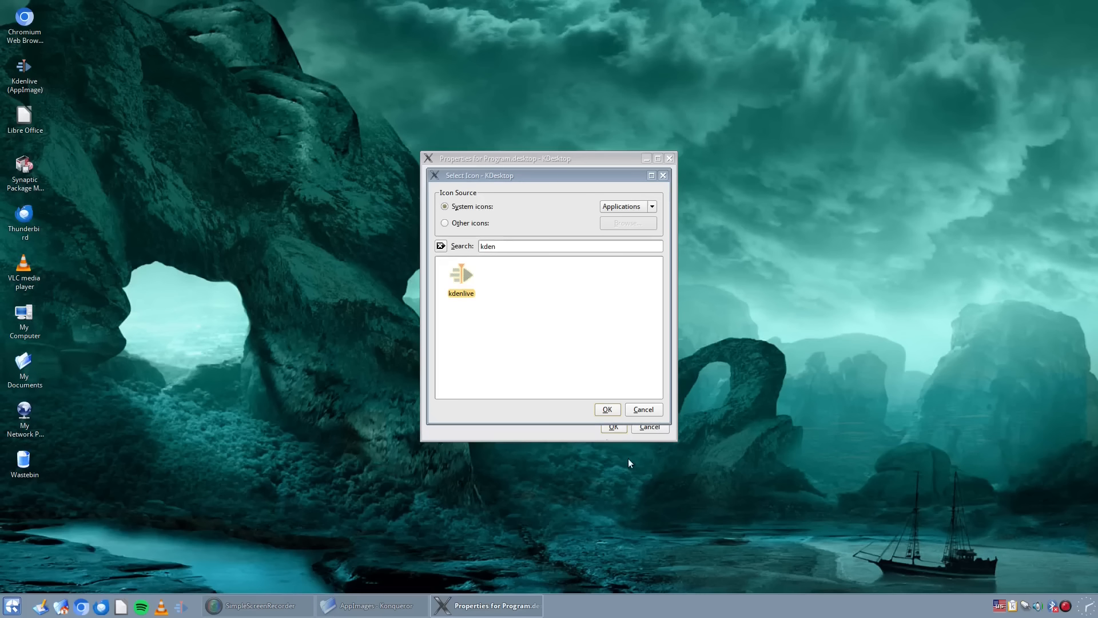
click(607, 409)
click(613, 428)
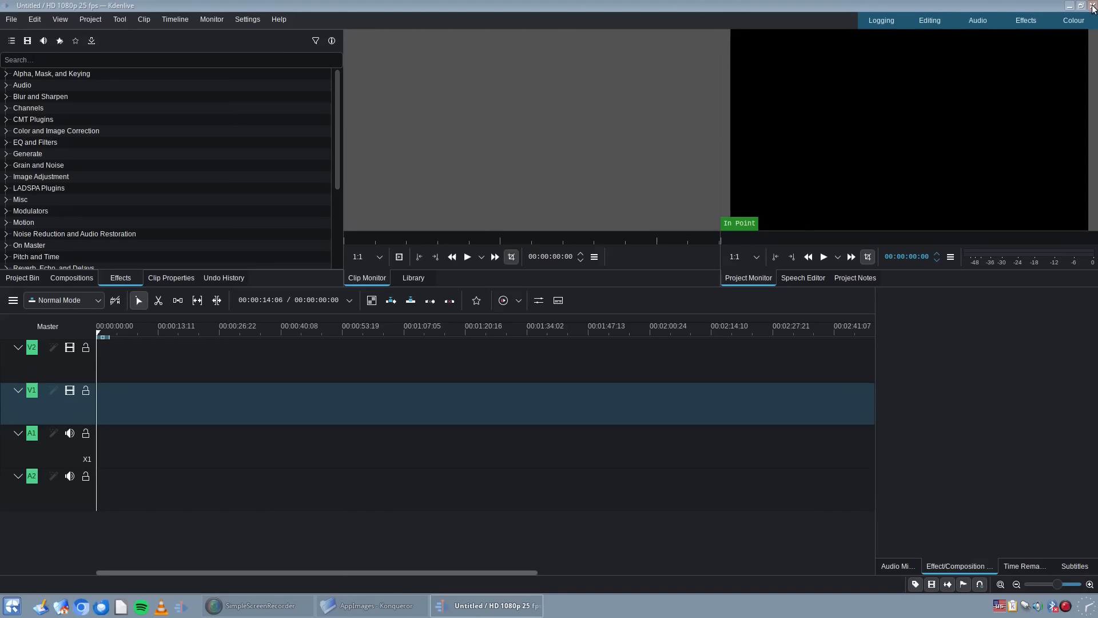
- Close the untitled Kdenlive test session and return to the desktop
click(1092, 6)
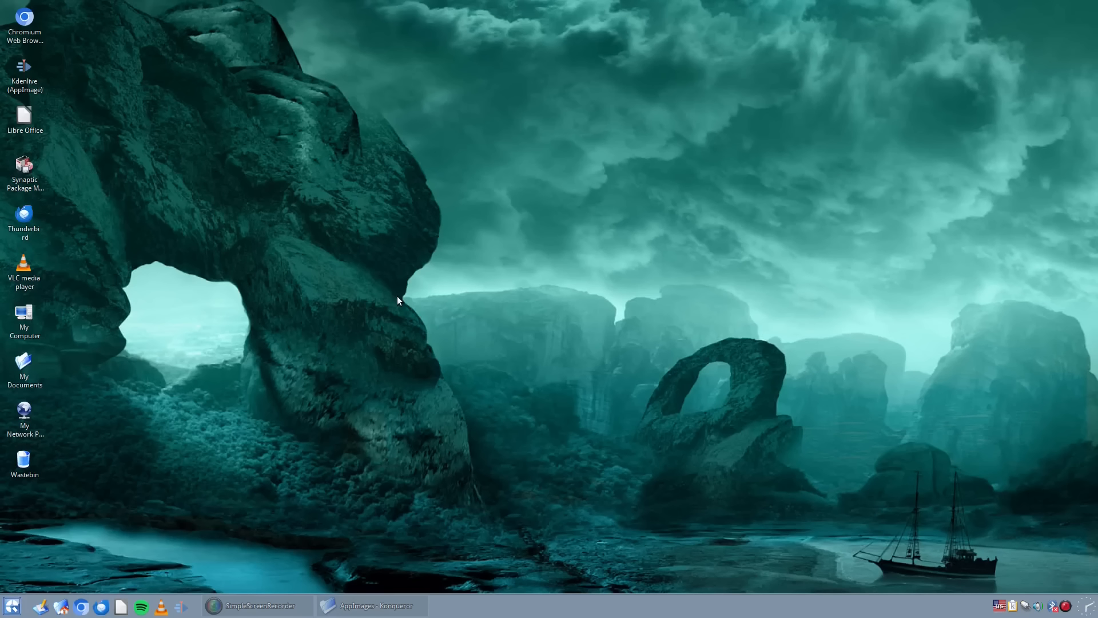